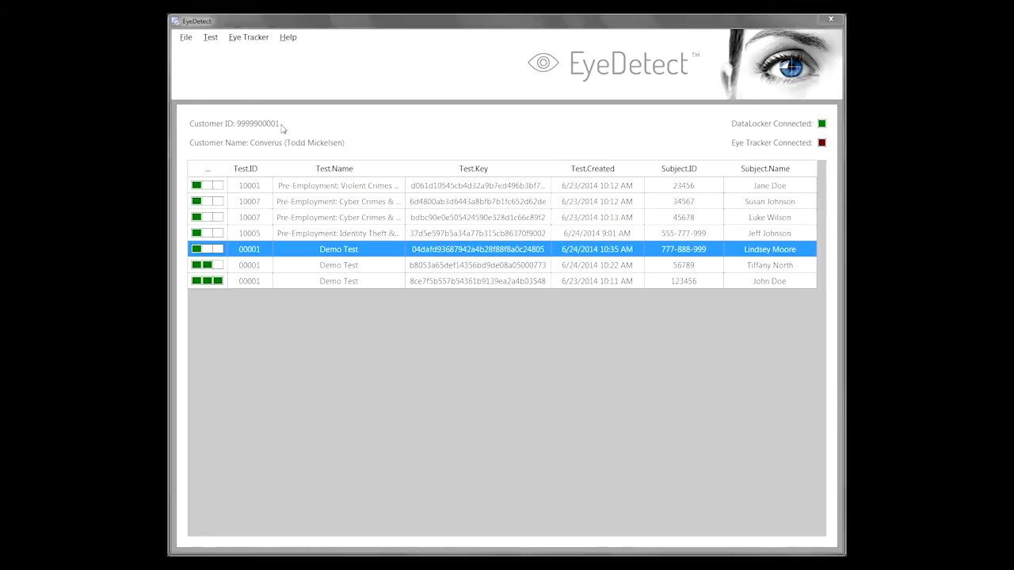
Connect EyeDetect to the eye tracker from the Connect Eye Tracker dialog.
{"action": "left_click", "coordinate": [242, 41]}
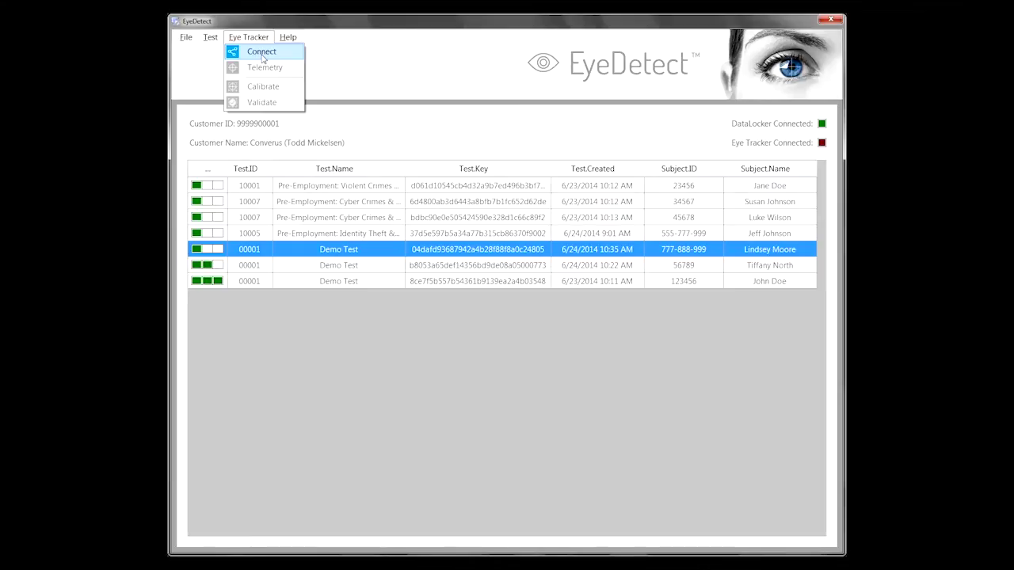
{"action": "left_click", "coordinate": [257, 56]}
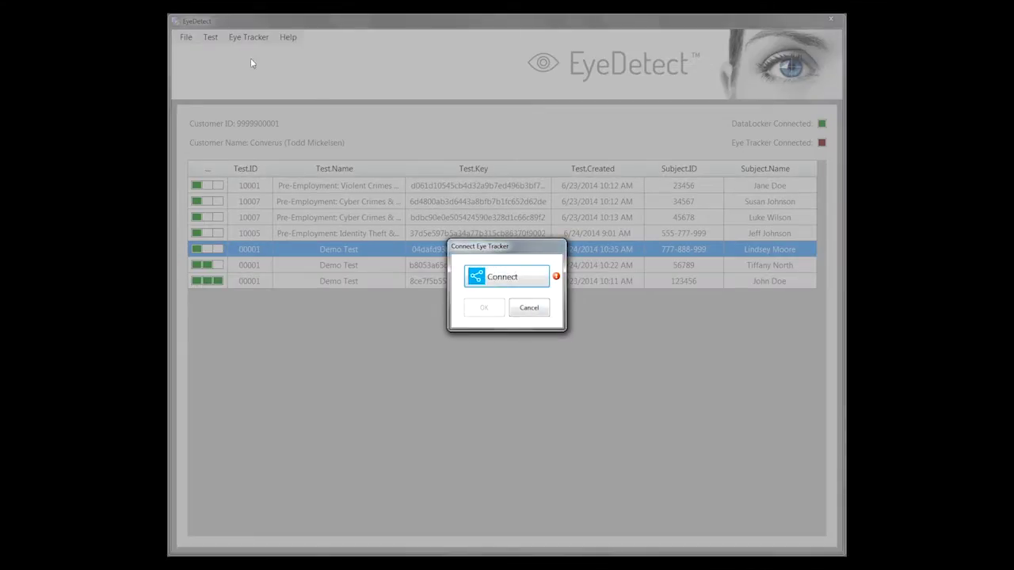
{"action": "left_click", "coordinate": [516, 279]}
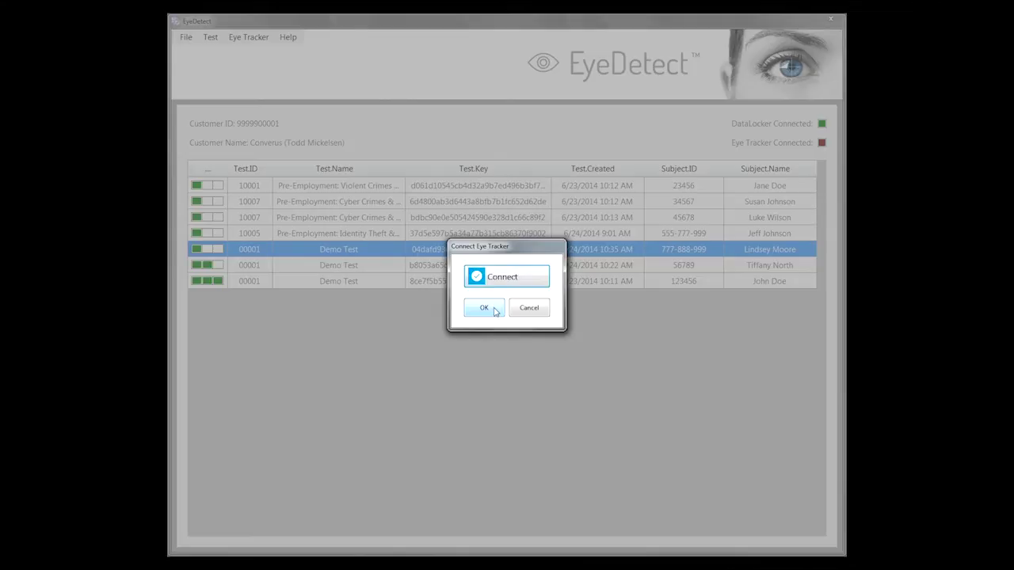
Confirm the eye tracker connection, then check the live Telemetry eye image and close it.
{"action": "left_click", "coordinate": [484, 308]}
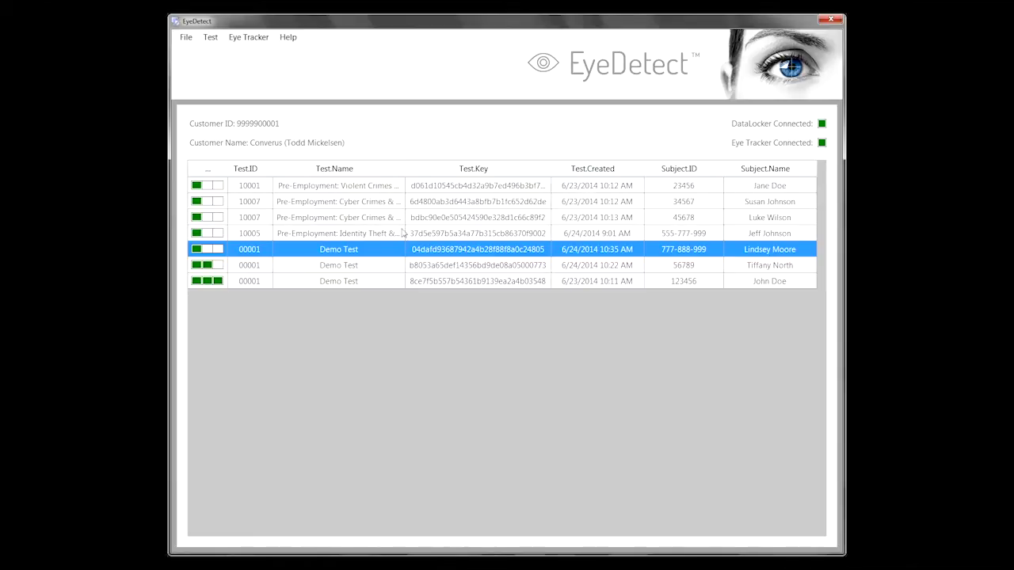
{"action": "left_click", "coordinate": [242, 40]}
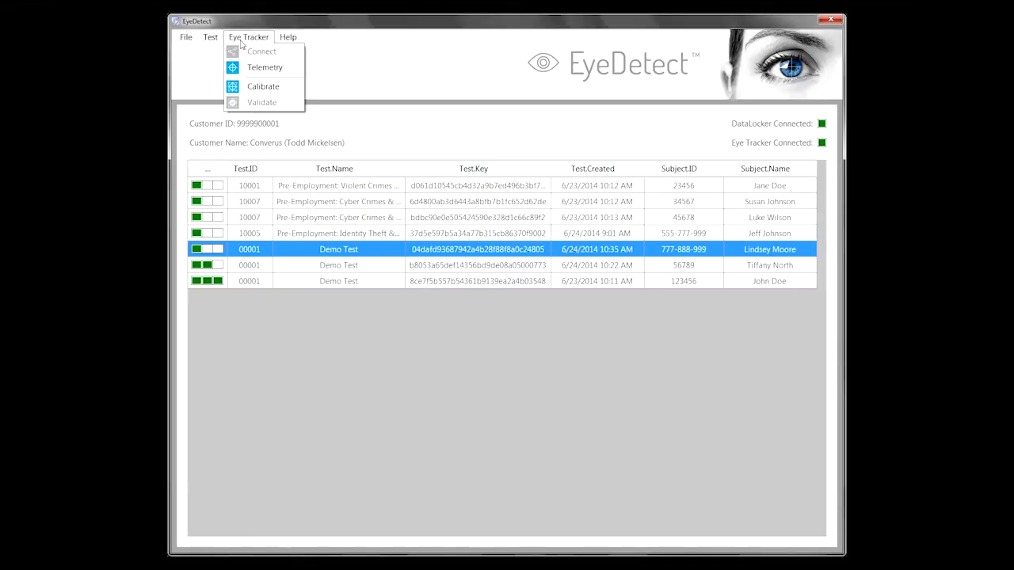
{"action": "left_click", "coordinate": [269, 69]}
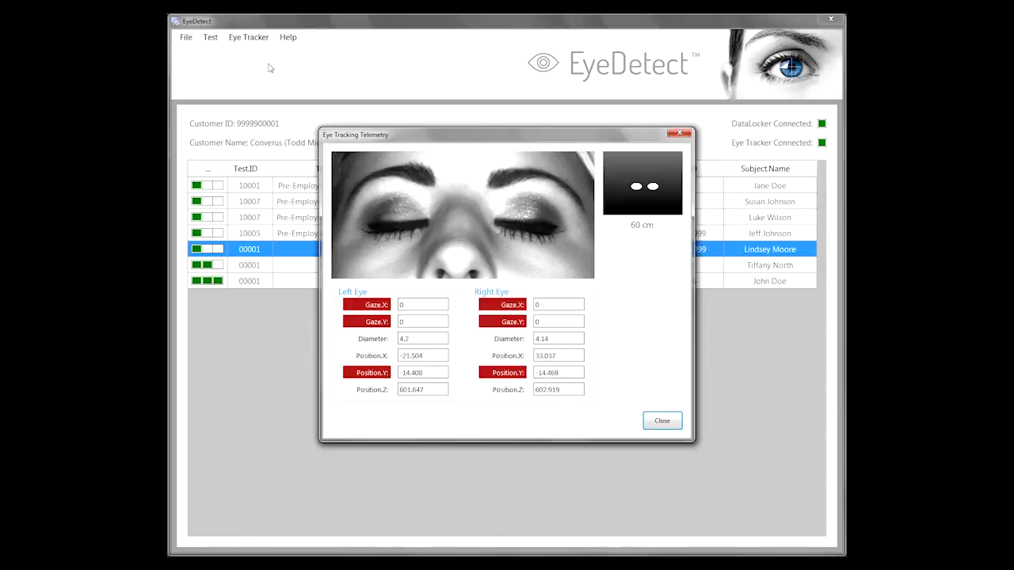
{"action": "left_click", "coordinate": [663, 421]}
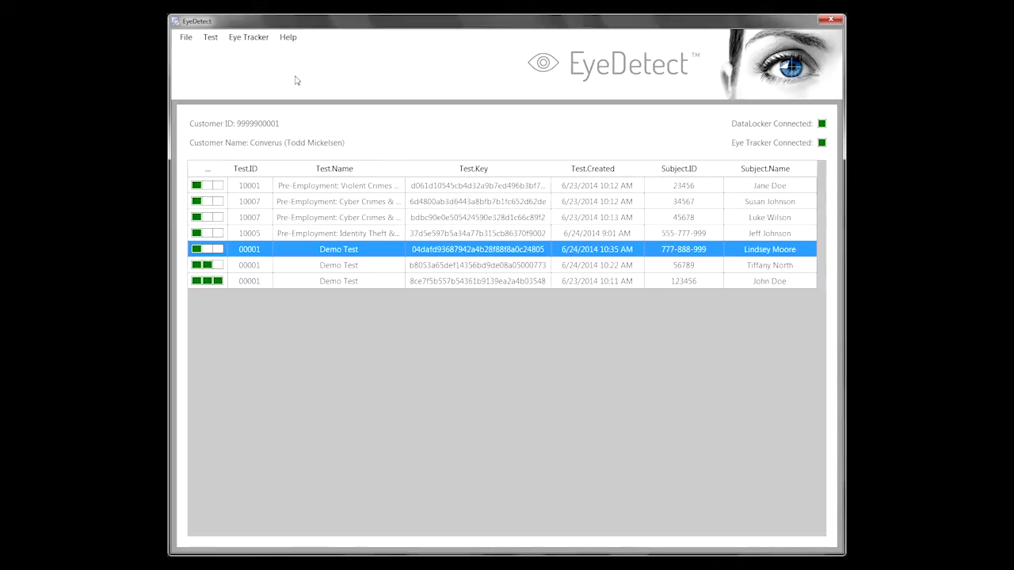
Run the four-point calibration and accept the 0.18° X / 0.1375° Y accuracy result.
{"action": "left_click", "coordinate": [239, 36]}
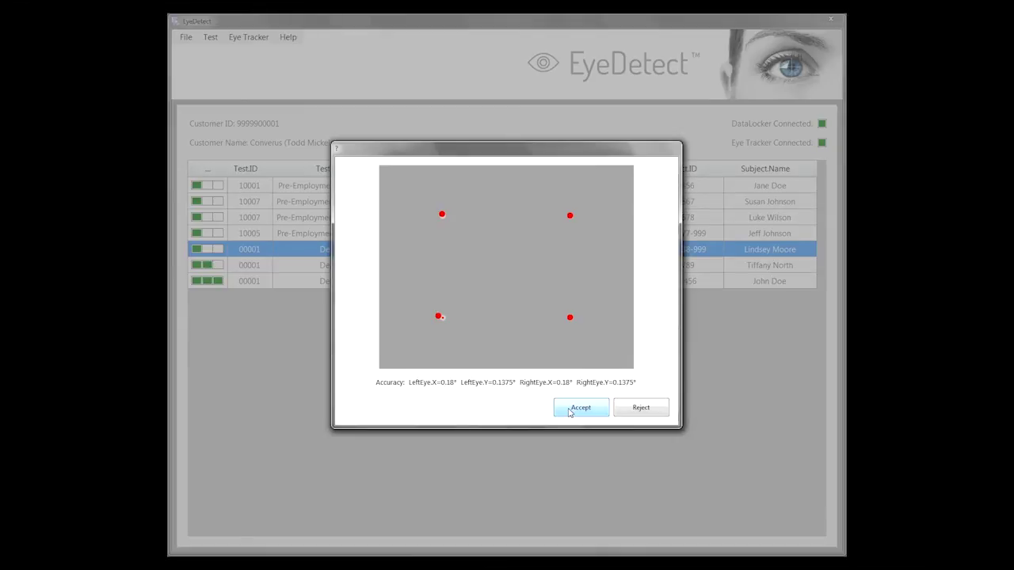
{"action": "left_click", "coordinate": [569, 411]}
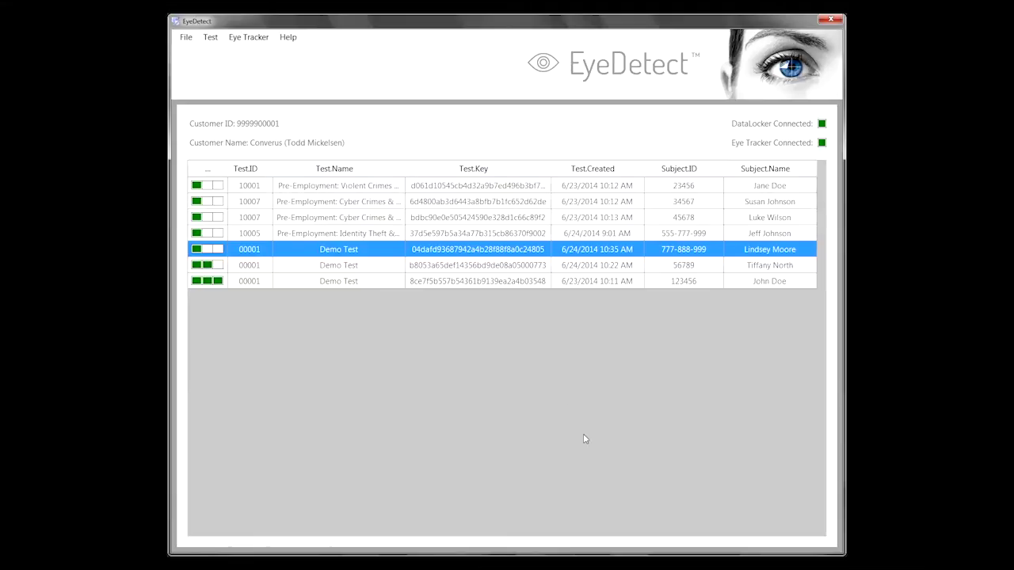
Start the Demo Test and set the subject's gender to Female.
{"action": "left_click", "coordinate": [212, 38]}
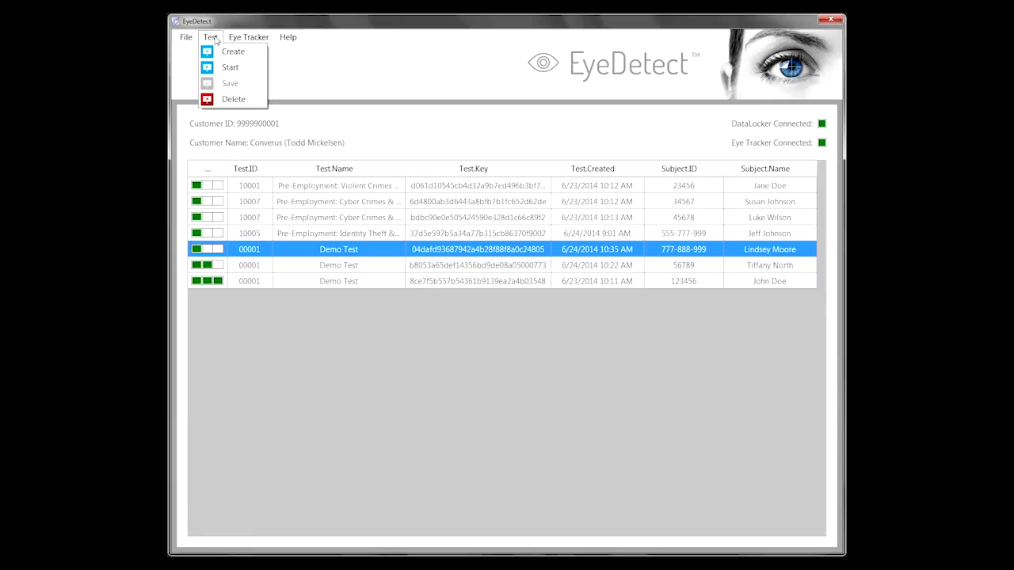
{"action": "left_click", "coordinate": [224, 68]}
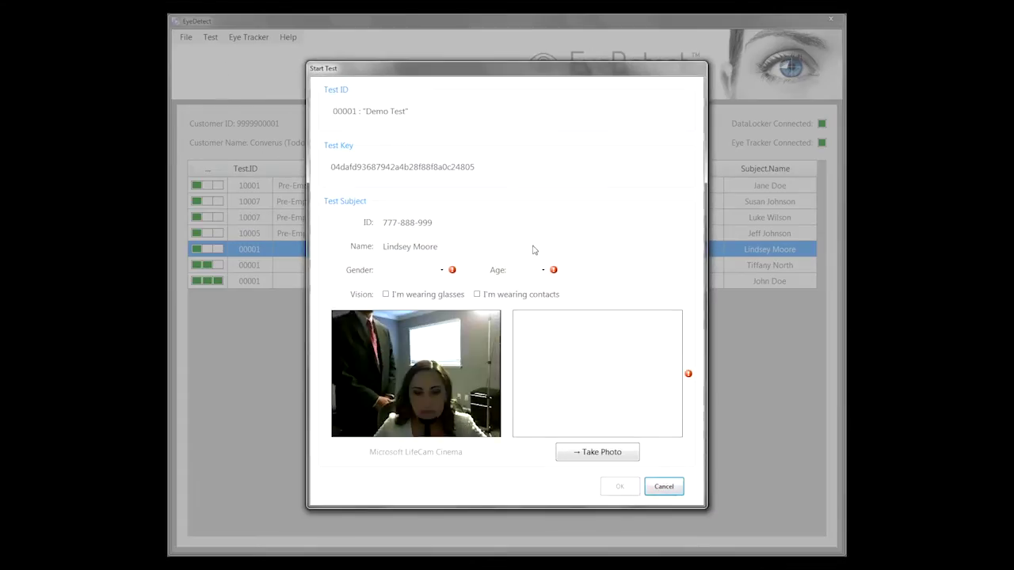
{"action": "left_click", "coordinate": [442, 272]}
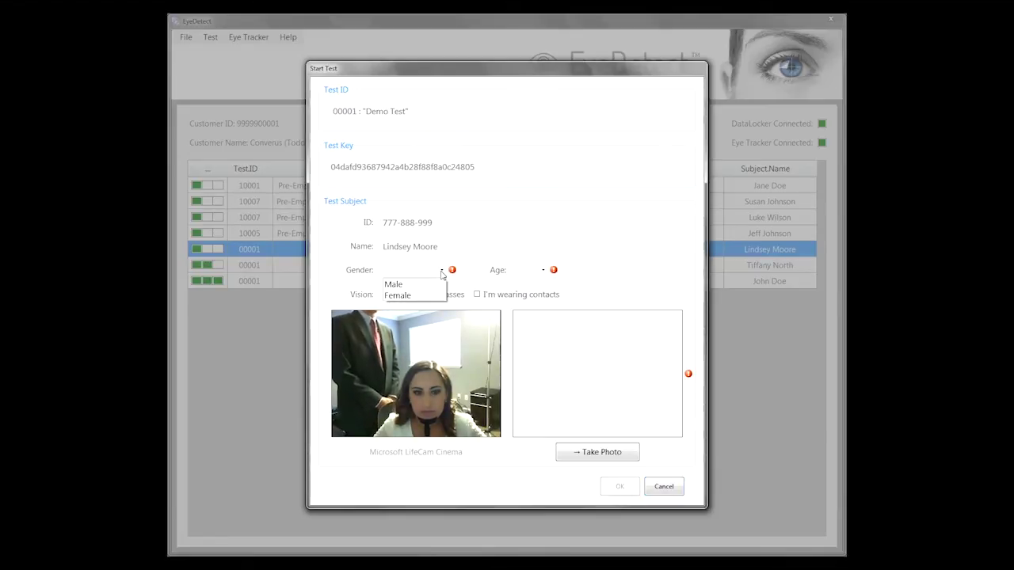
{"action": "left_click", "coordinate": [412, 296]}
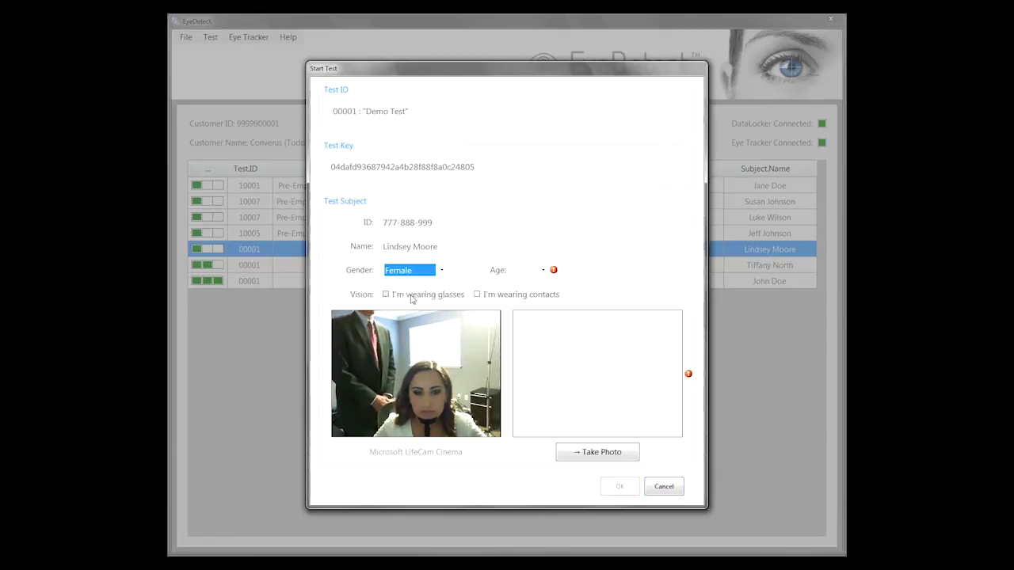
Set the subject's age to 27 and capture the subject's webcam photo.
{"action": "left_click", "coordinate": [543, 270]}
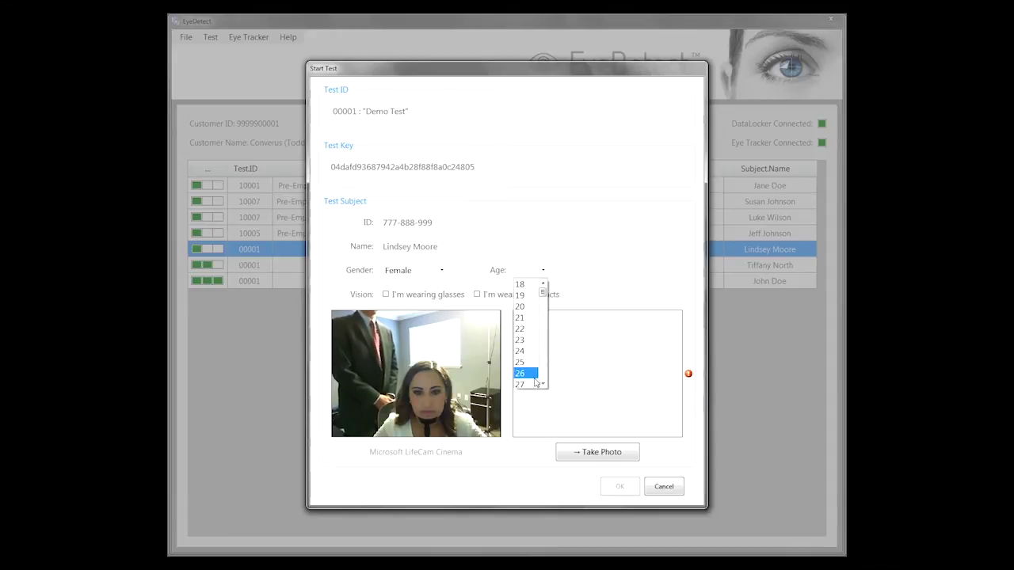
{"action": "scroll", "coordinate": [529, 372], "scroll_direction": "down", "scroll_amount": 5}
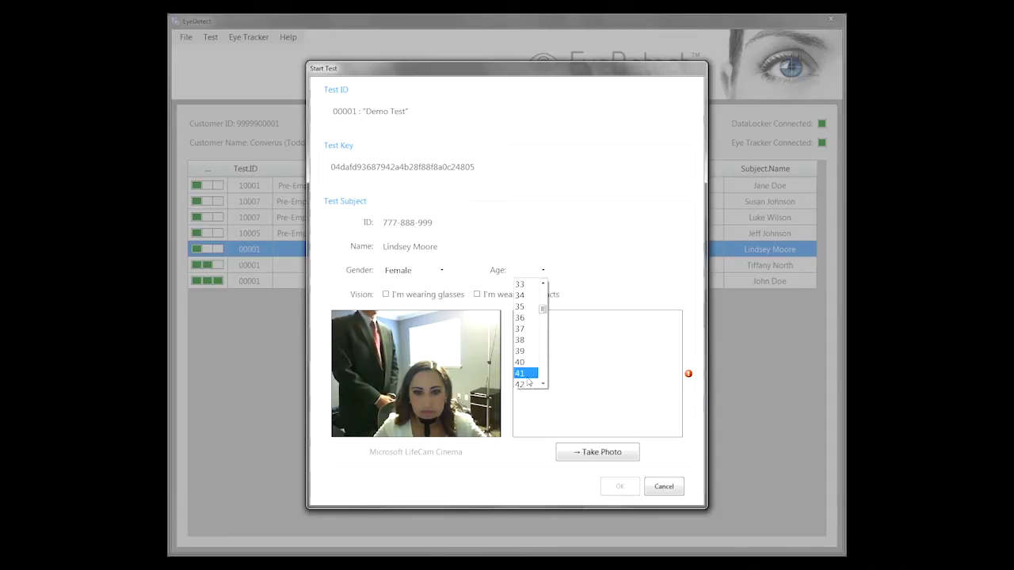
{"action": "left_click", "coordinate": [543, 284]}
{"action": "left_click", "coordinate": [543, 283]}
{"action": "left_click", "coordinate": [543, 283]}
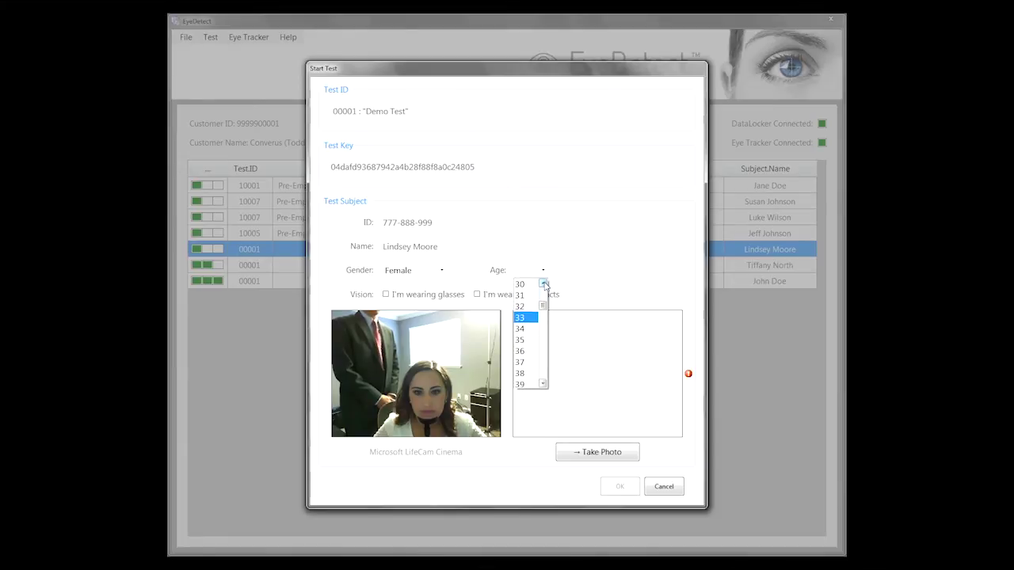
{"action": "left_click", "coordinate": [543, 283]}
{"action": "left_click", "coordinate": [543, 283]}
{"action": "left_click", "coordinate": [544, 283]}
{"action": "left_click", "coordinate": [543, 284]}
{"action": "left_click", "coordinate": [529, 287]}
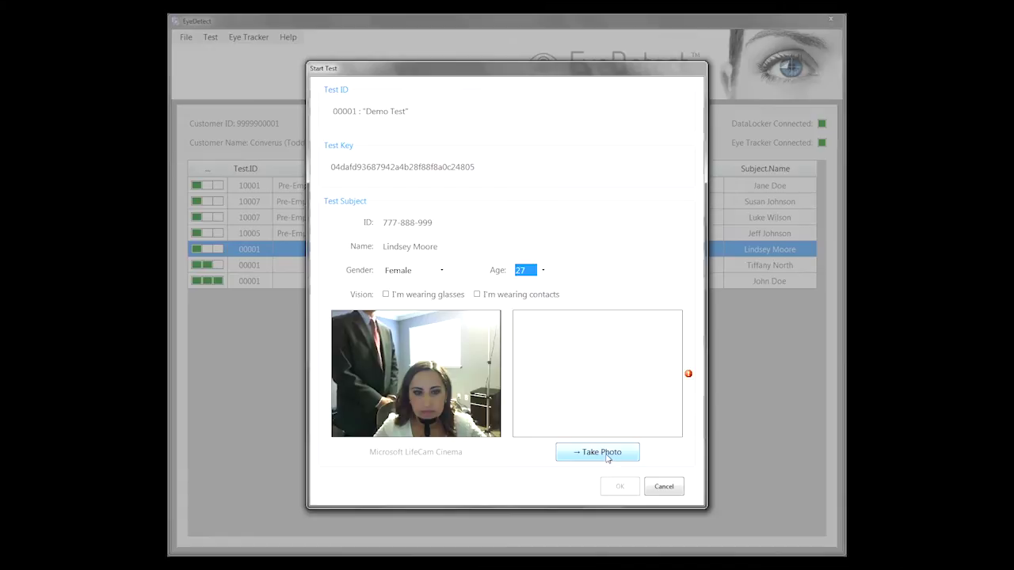
{"action": "left_click", "coordinate": [606, 458]}
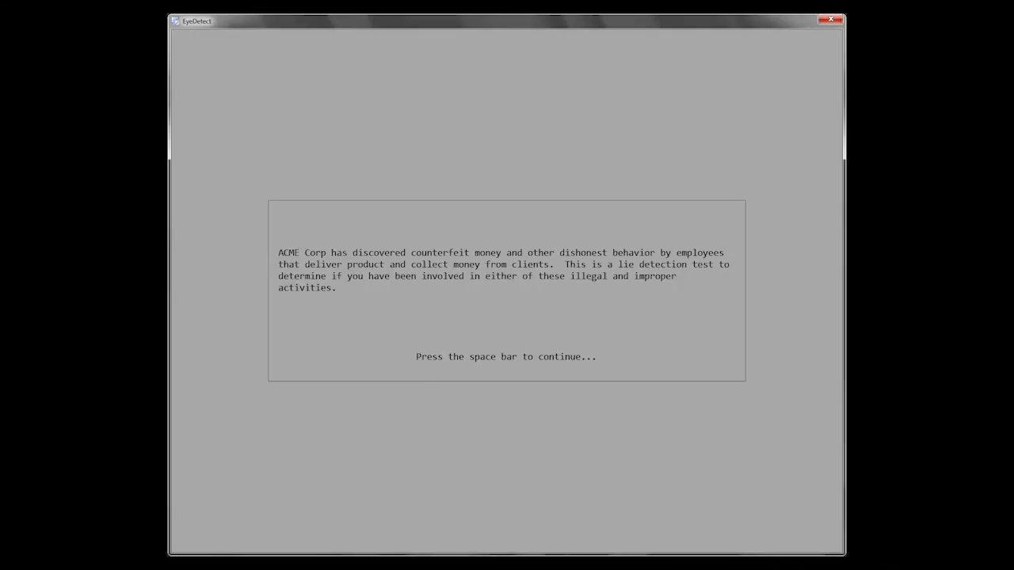
Page through the counterfeiting, stealing, practice, chinrest and answering instruction pages.
{"action": "key", "text": "space"}
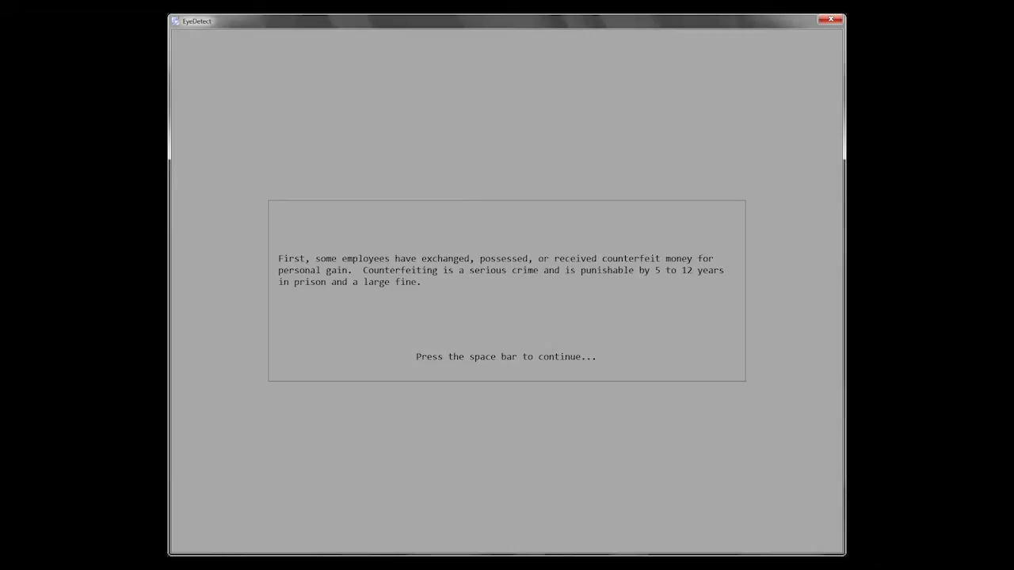
{"action": "key", "text": "space"}
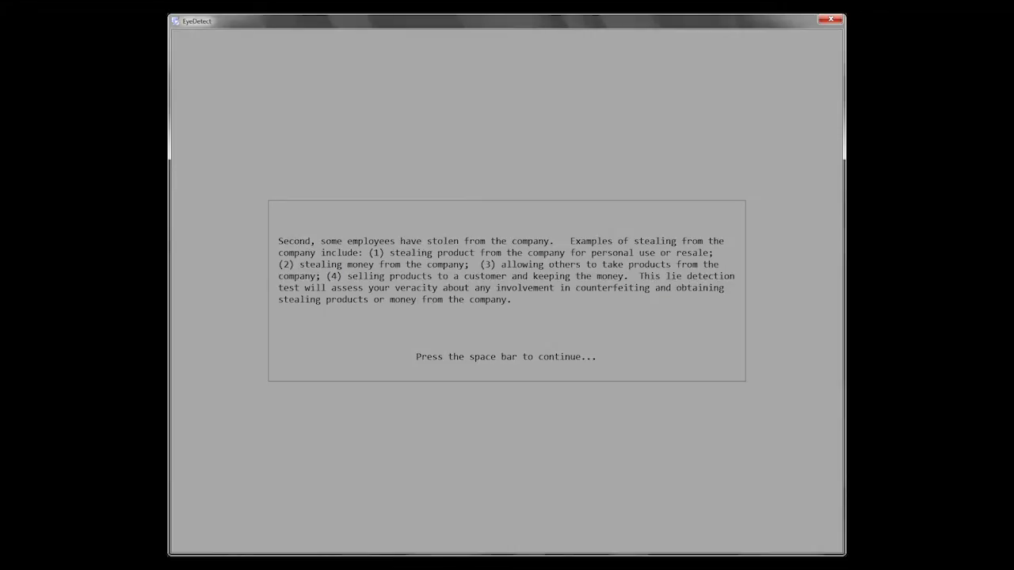
{"action": "key", "text": "space"}
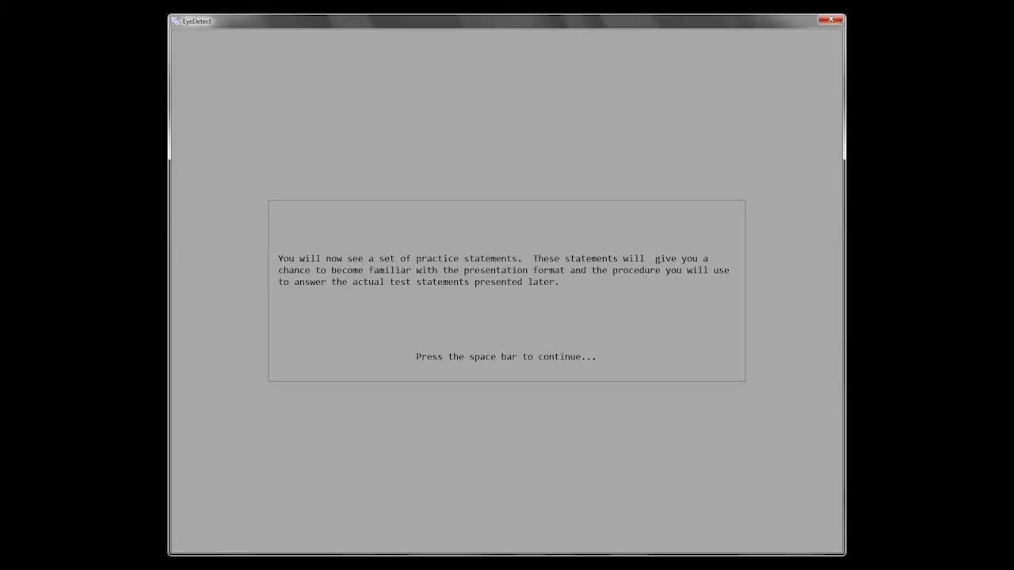
{"action": "key", "text": "space"}
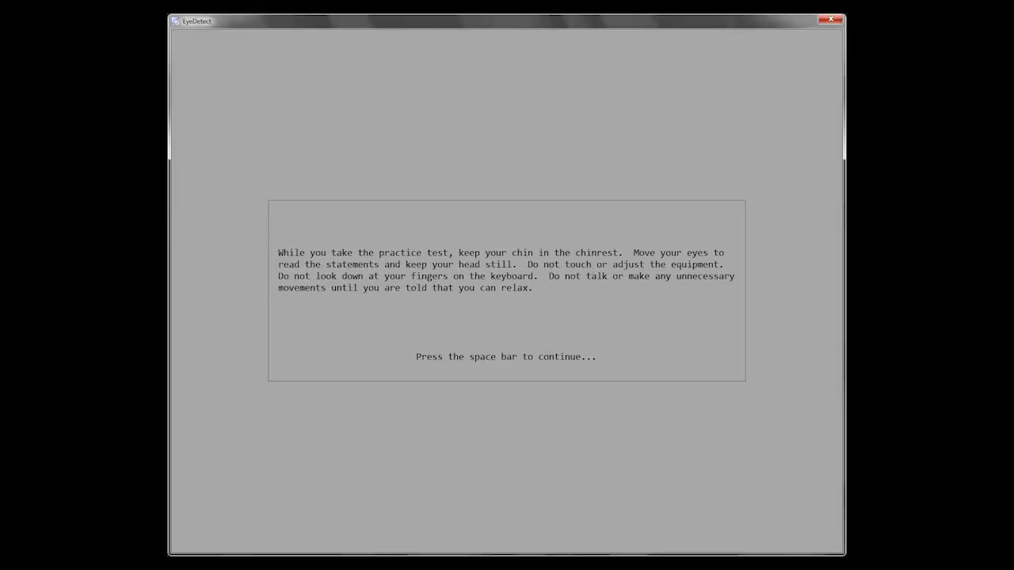
{"action": "key", "text": "space"}
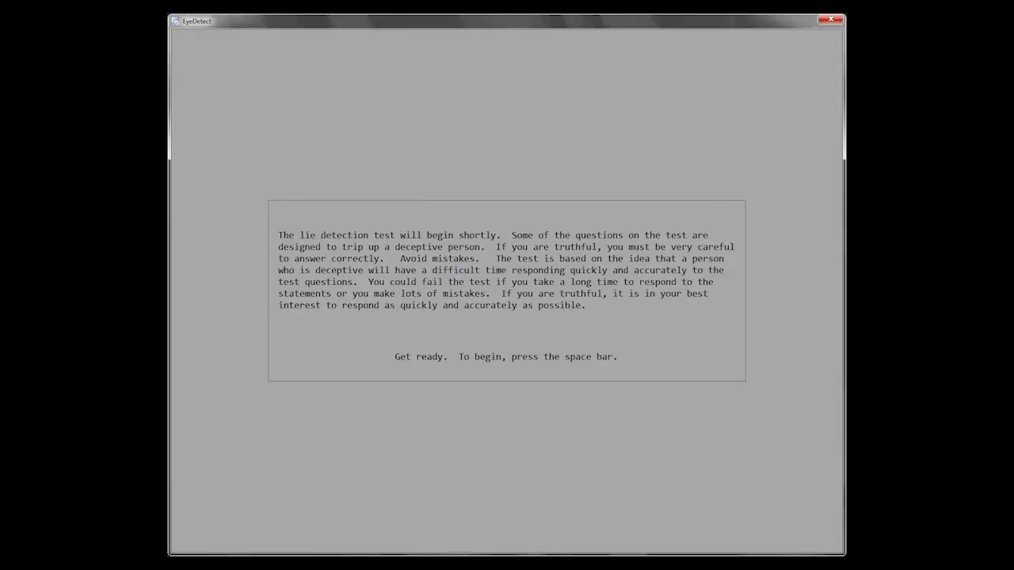
Begin the lie detection test and answer its statements, marking True where appropriate.
{"action": "key", "text": "space"}
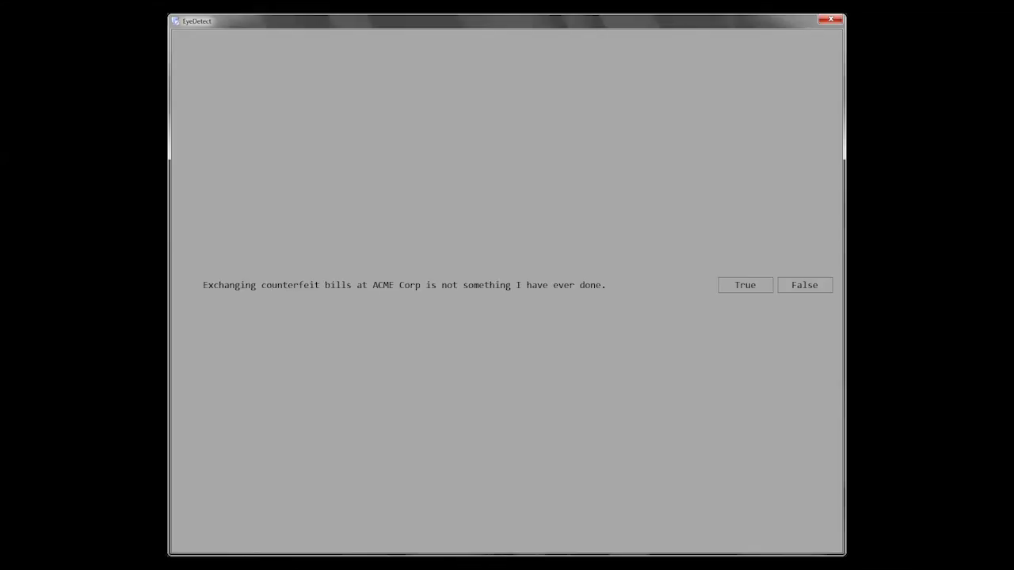
{"action": "left_click", "coordinate": [745, 285]}
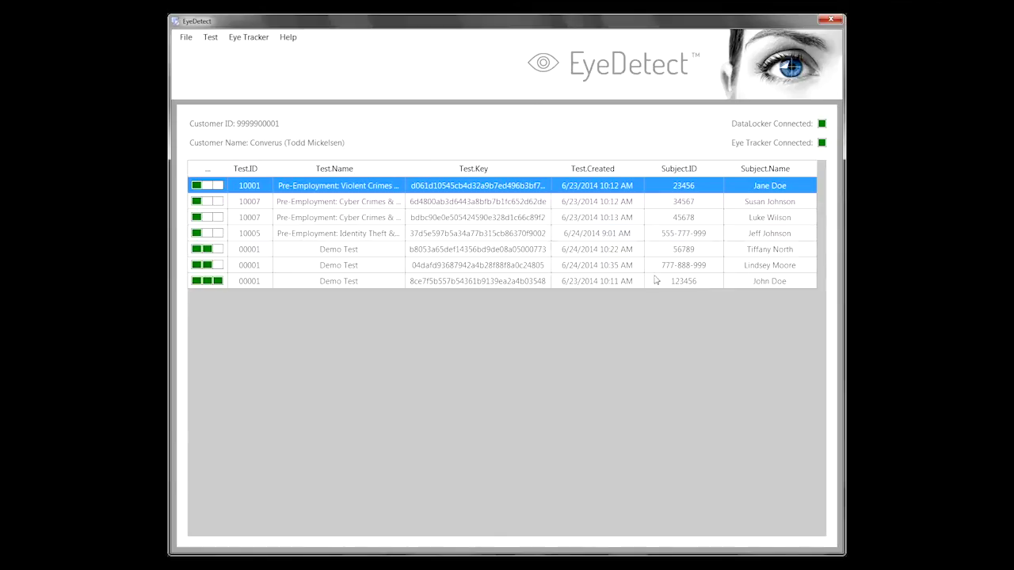
Select the 6/24/2014 10:35 AM Demo Test and bring up its Test actions.
{"action": "left_click", "coordinate": [532, 269]}
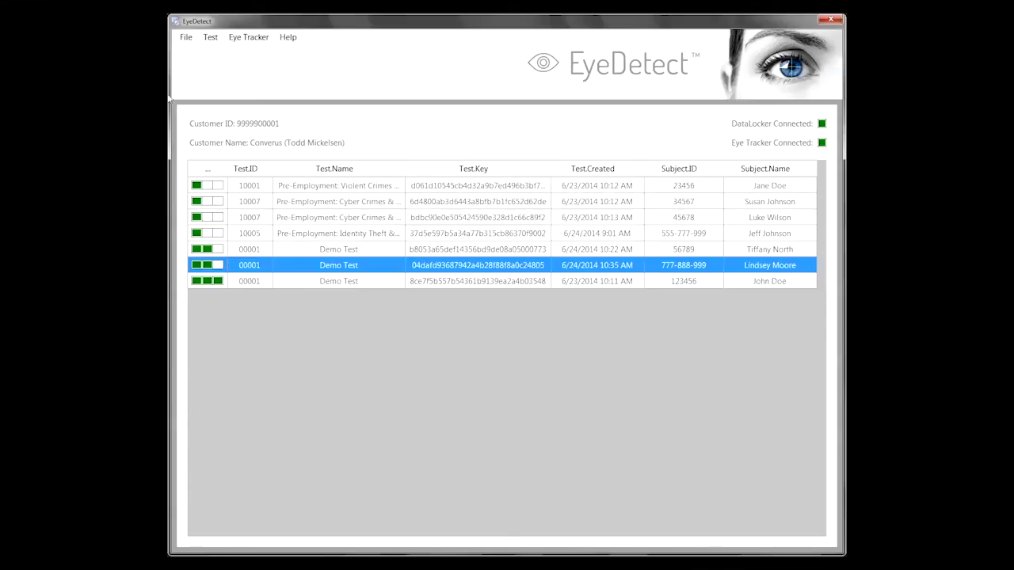
{"action": "left_click", "coordinate": [210, 38]}
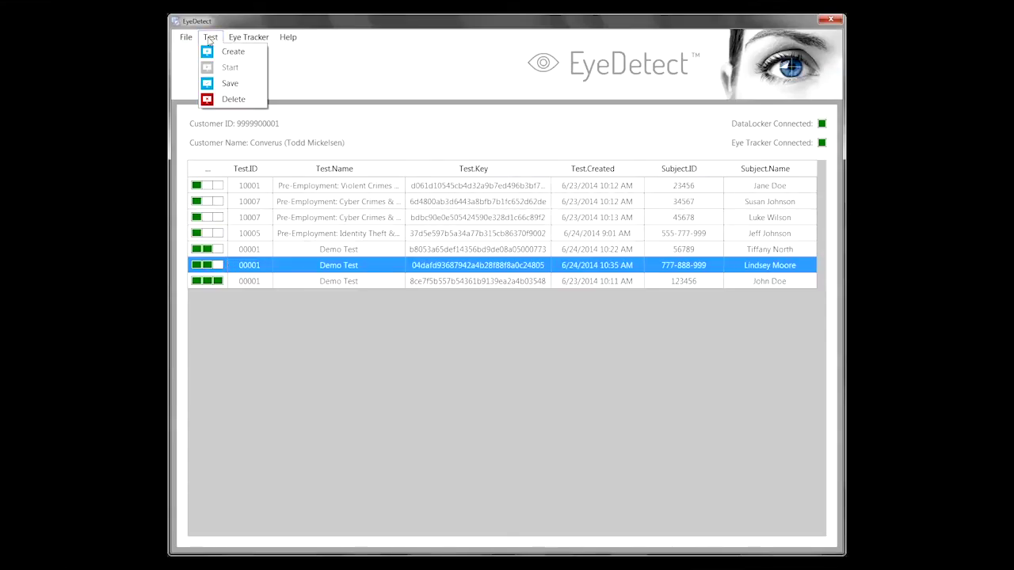
Save the 10:35 AM Demo Test with Confession of Guilt set to No and a short note.
{"action": "left_click", "coordinate": [229, 84]}
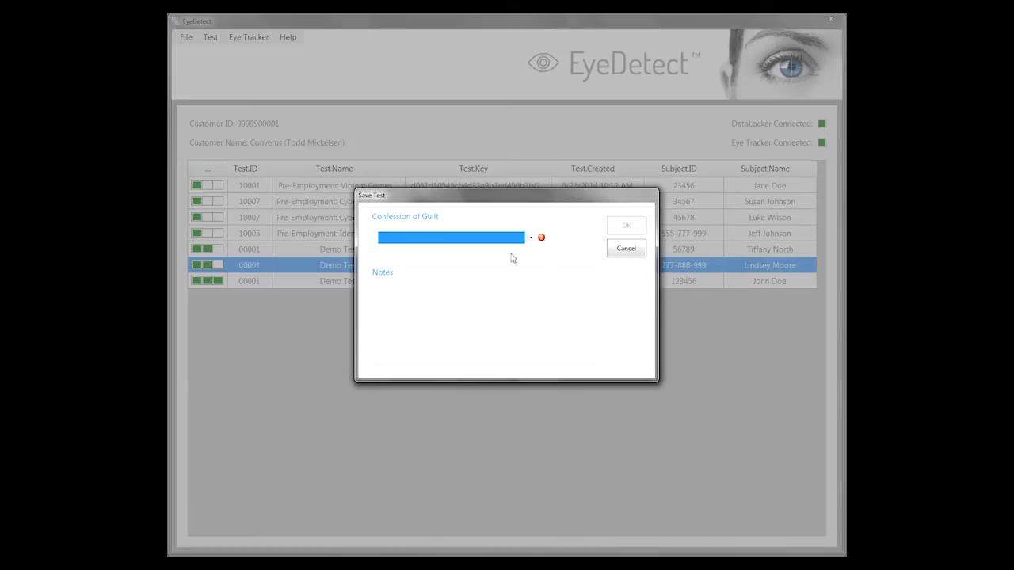
{"action": "left_click", "coordinate": [530, 238]}
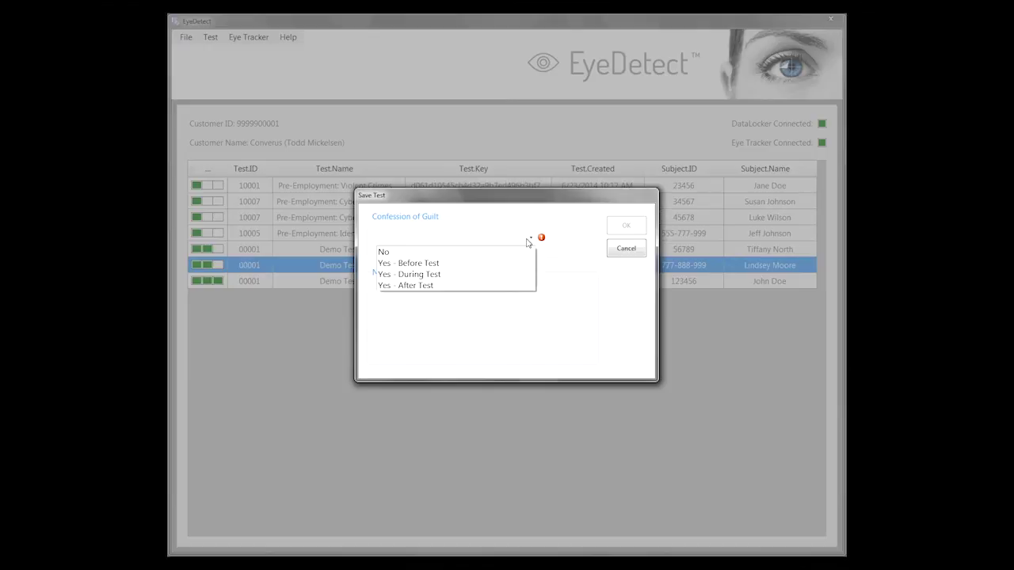
{"action": "left_click", "coordinate": [453, 287]}
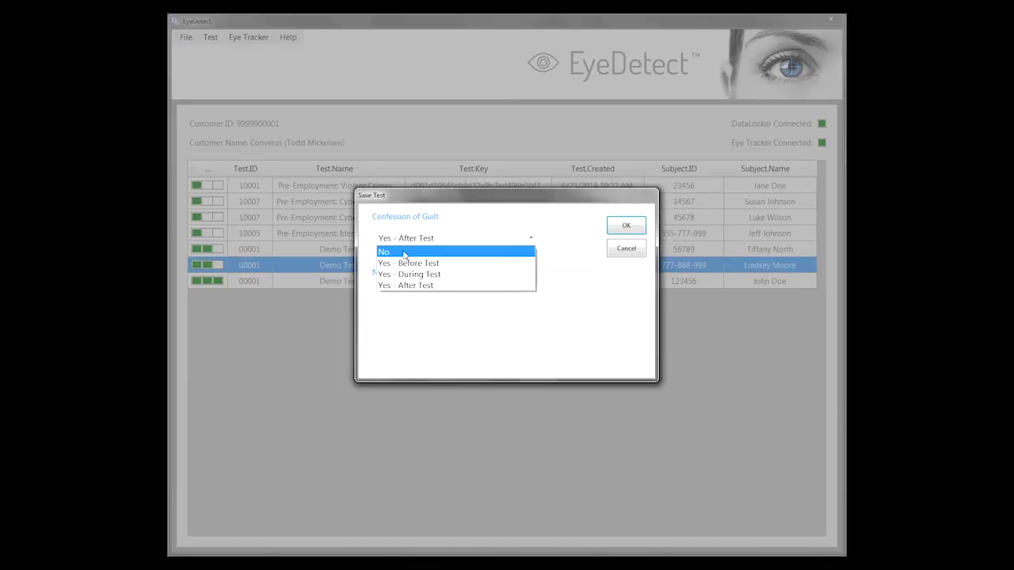
{"action": "left_click", "coordinate": [404, 253]}
{"action": "left_click", "coordinate": [407, 293]}
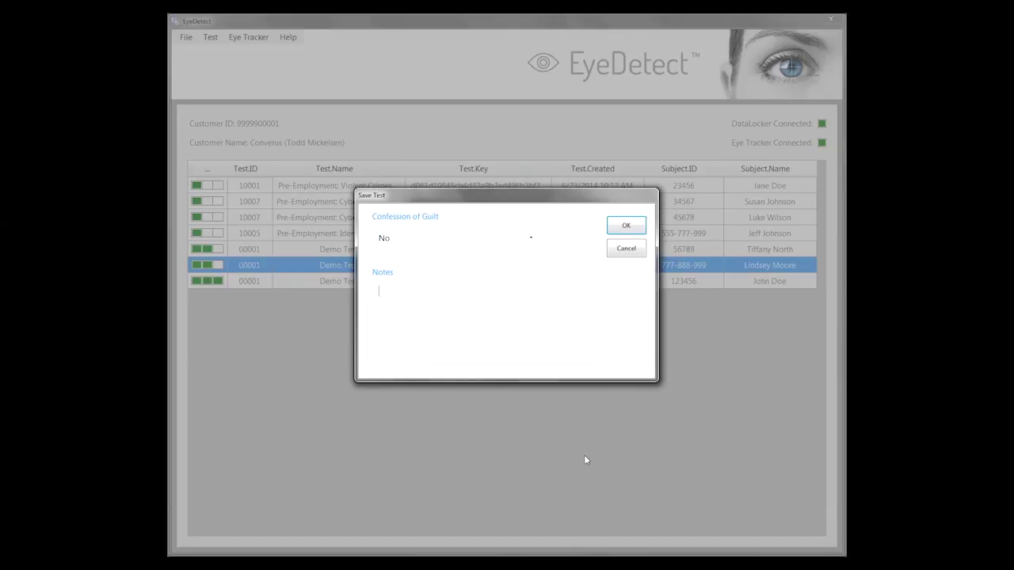
{"action": "type", "text": "lkj;lkjl;jl;kjlkj"}
{"action": "left_click", "coordinate": [625, 228]}
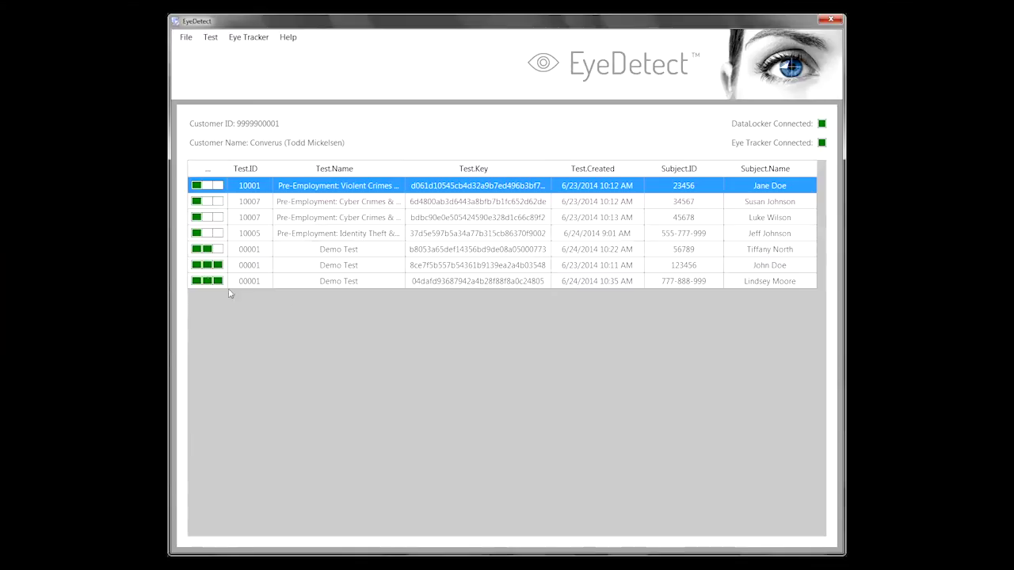
Select the saved 10:35 AM Demo Test and bring up the File options.
{"action": "left_click", "coordinate": [204, 281]}
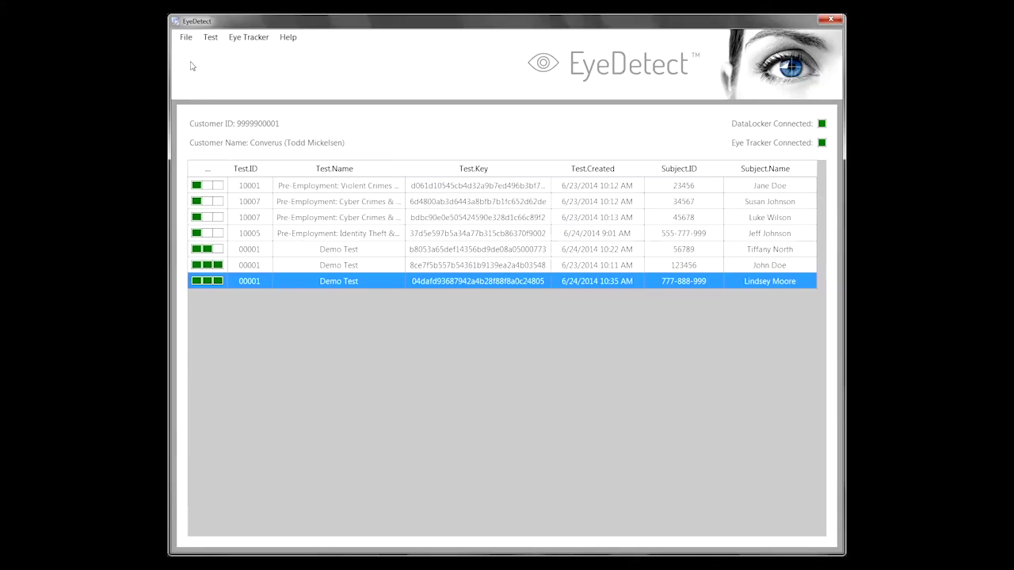
{"action": "left_click", "coordinate": [184, 41]}
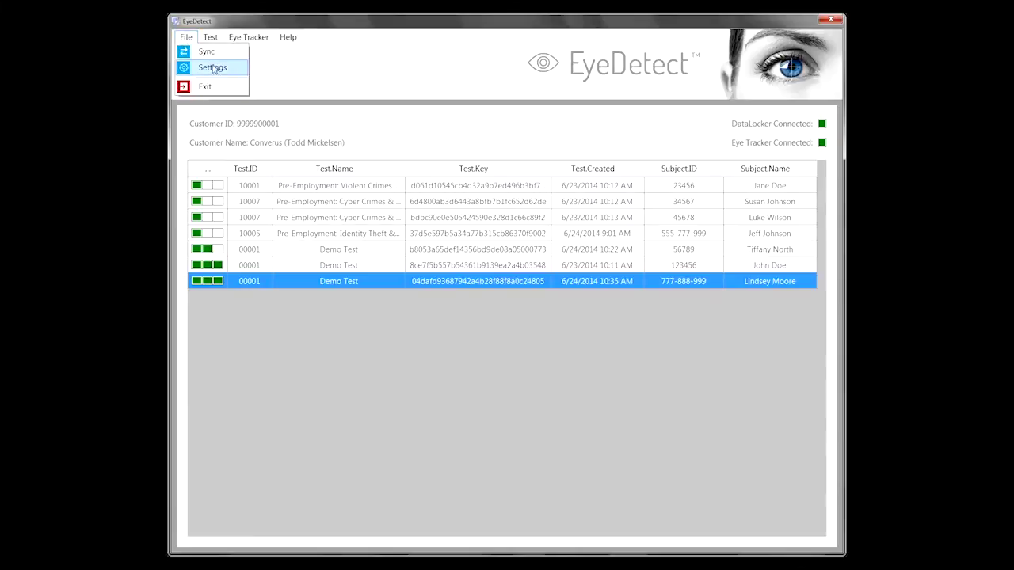
Open File > Sync to bring up the Sync Files window for cloud upload.
{"action": "left_click", "coordinate": [207, 52]}
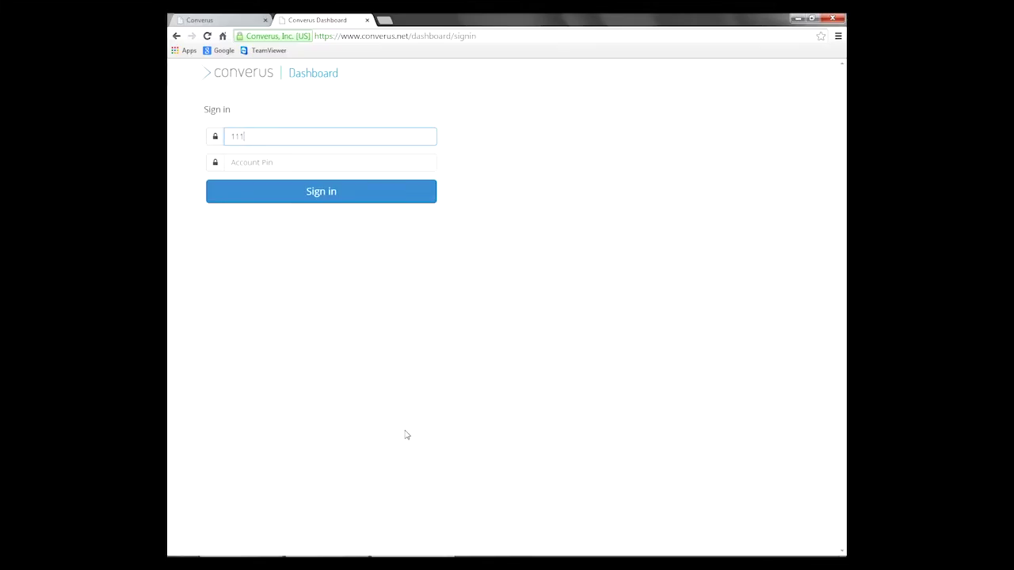
Sign in to the Converus Dashboard with the account ID and PIN to list the four test results.
{"action": "type", "text": "1100000"}
{"action": "key", "text": "Tab"}
{"action": "type", "text": "12345678"}
{"action": "left_click", "coordinate": [303, 195]}
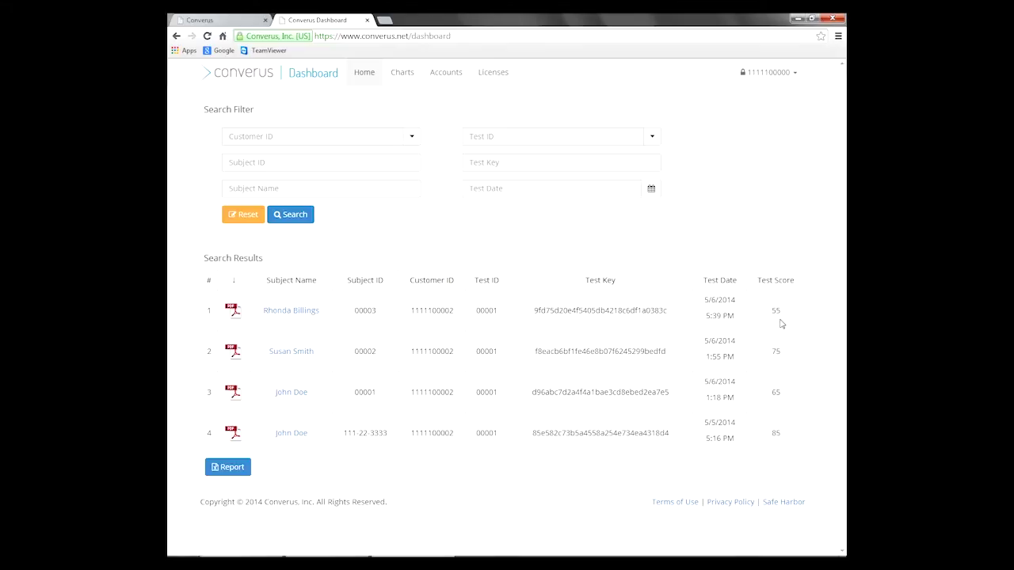
{"action": "left_click", "coordinate": [287, 353]}
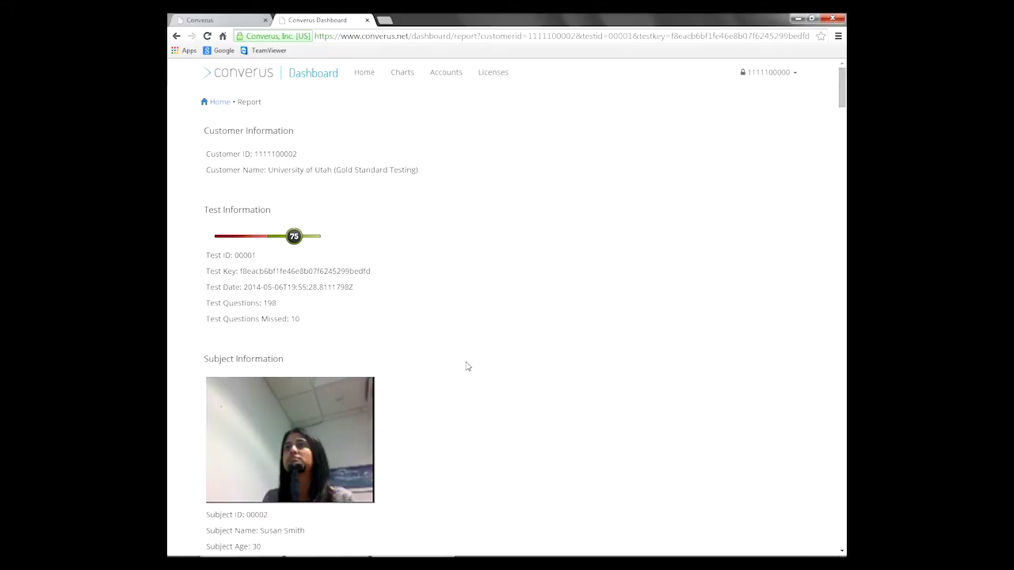
{"action": "scroll", "coordinate": [467, 366], "scroll_direction": "down", "scroll_amount": 1}
{"action": "scroll", "coordinate": [467, 366], "scroll_direction": "down", "scroll_amount": 4}
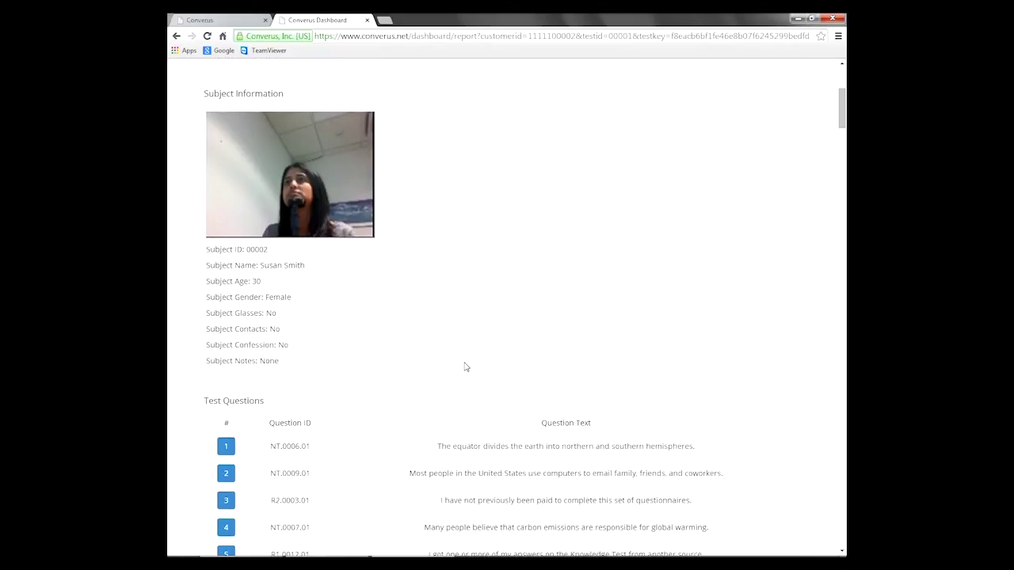
{"action": "scroll", "coordinate": [465, 367], "scroll_direction": "down", "scroll_amount": 1}
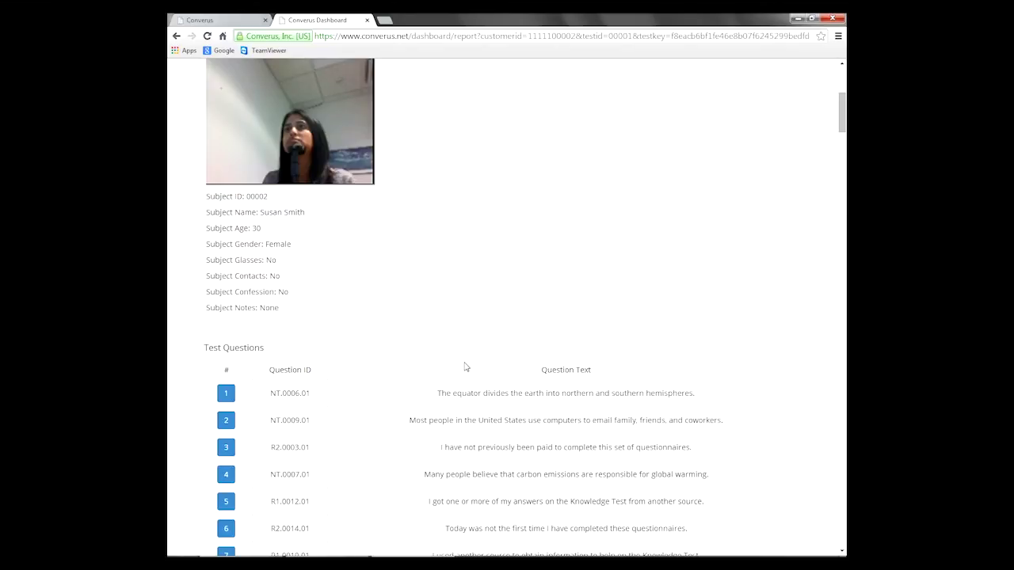
{"action": "scroll", "coordinate": [466, 366], "scroll_direction": "down", "scroll_amount": 3}
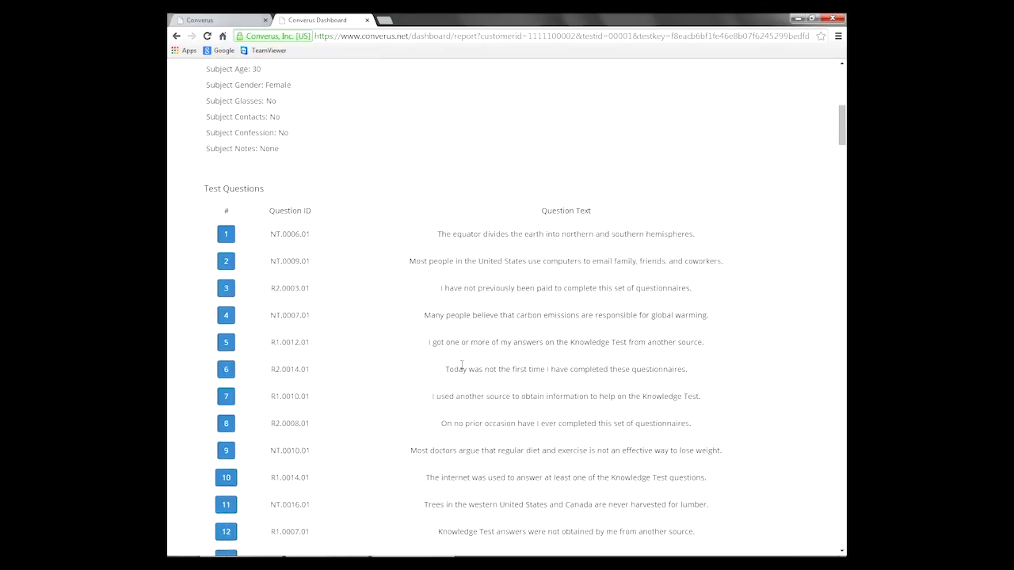
{"action": "scroll", "coordinate": [462, 366], "scroll_direction": "down", "scroll_amount": 1}
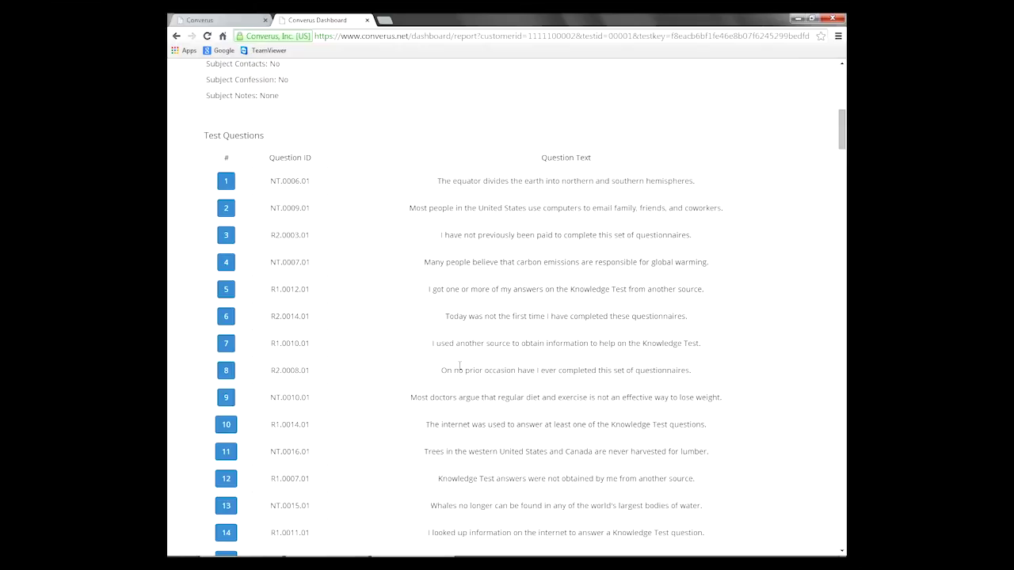
{"action": "scroll", "coordinate": [459, 365], "scroll_direction": "up", "scroll_amount": 9}
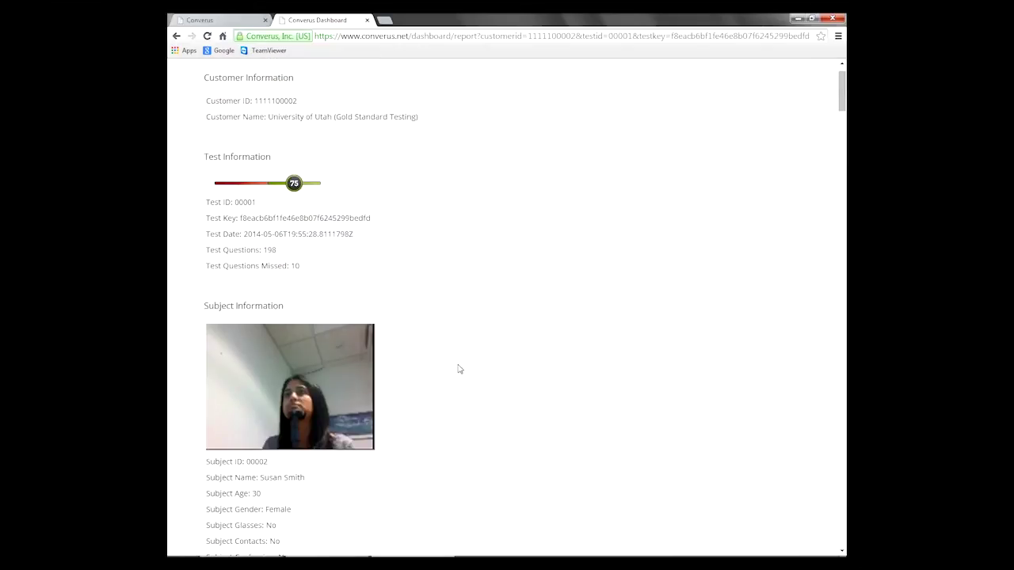